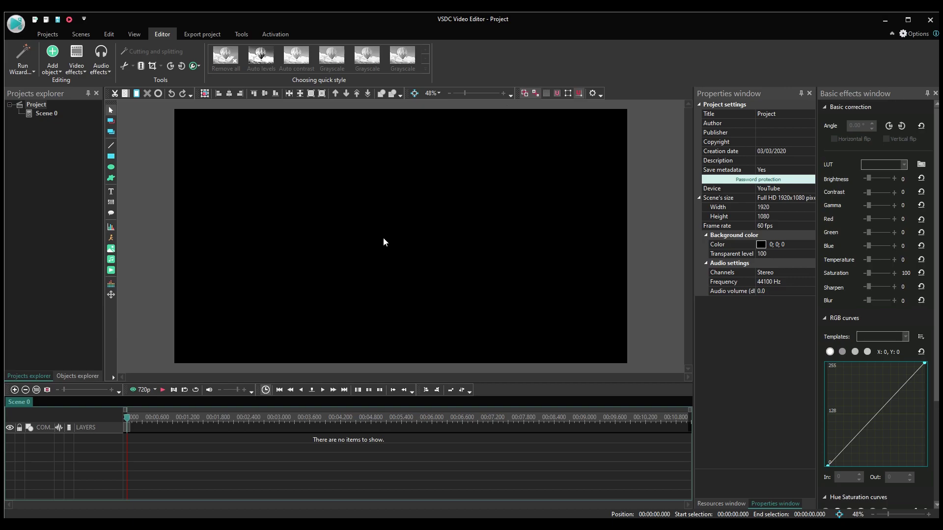
Step: Place the street video clip on Layer 1 of Scene 0 so it fills the preview
click(384, 241)
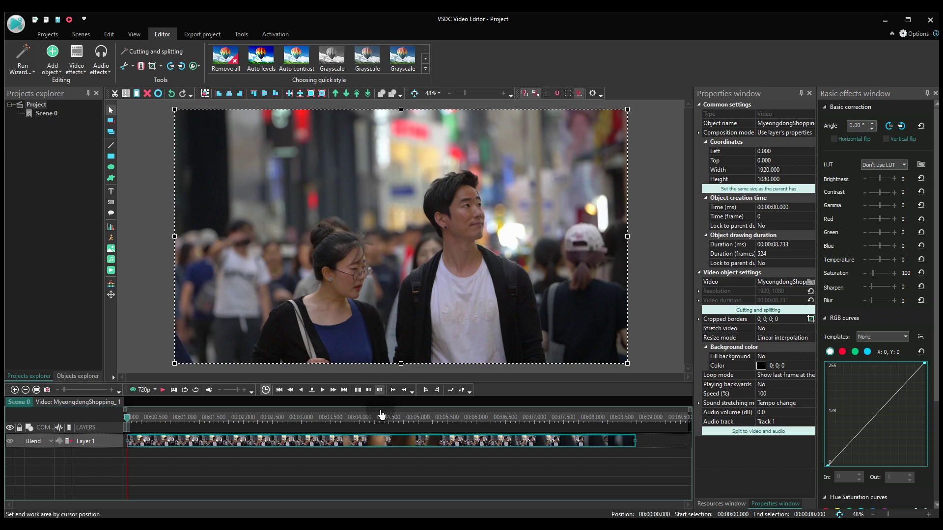
Step: Convert the street clip into a sprite and set Use as container to No
right_click(379, 441)
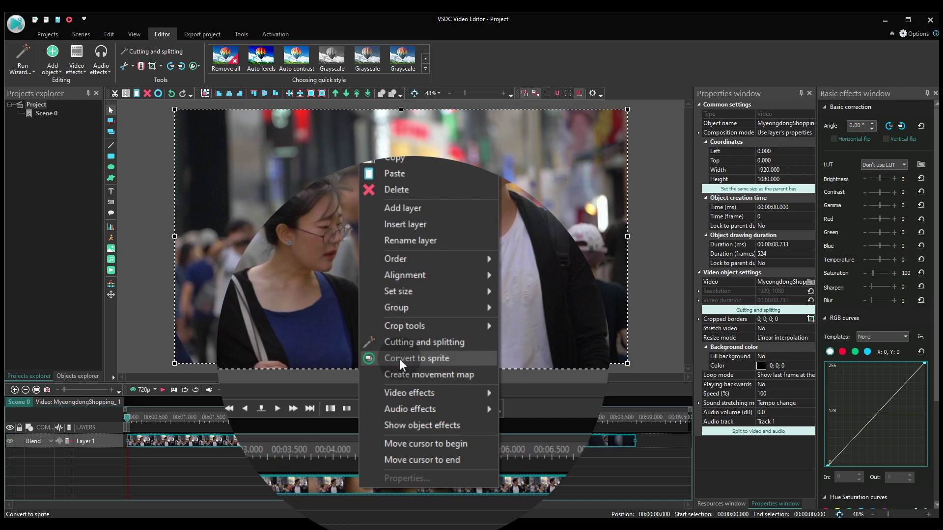
click(442, 361)
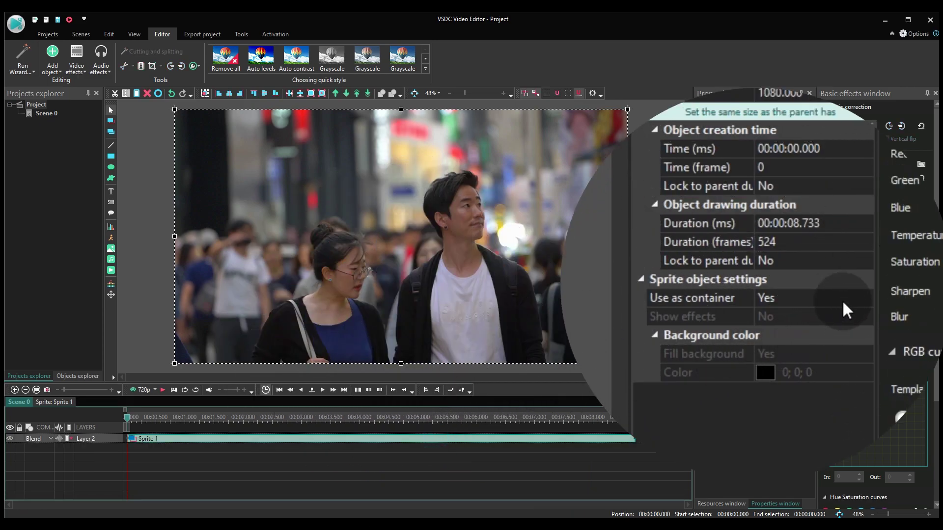
click(842, 300)
click(865, 299)
click(834, 337)
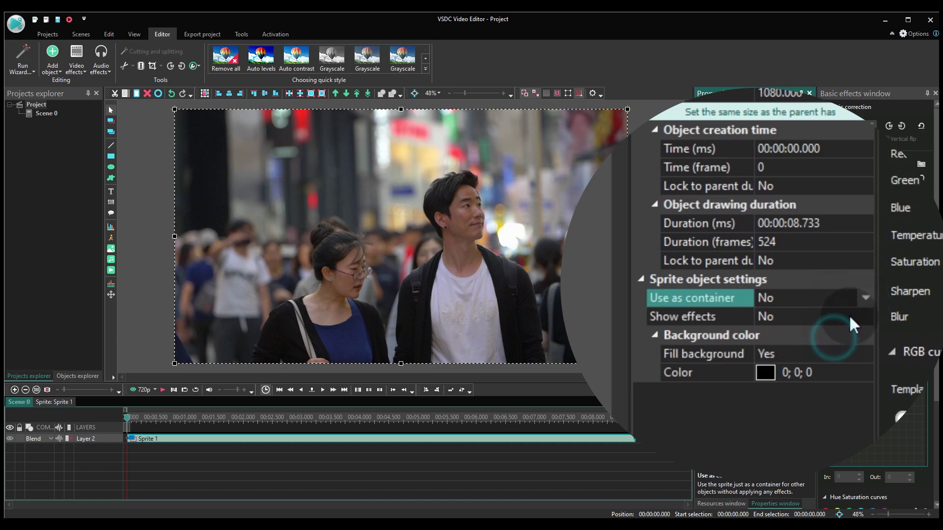
Step: Set the sprite's Show effects to Yes and Fill background to No
click(855, 318)
click(863, 317)
click(838, 336)
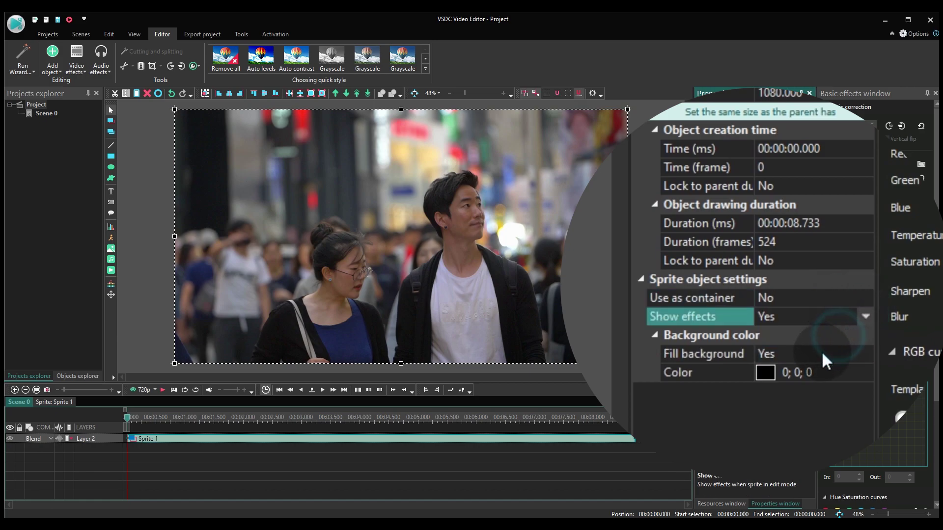
click(827, 353)
click(864, 353)
click(833, 390)
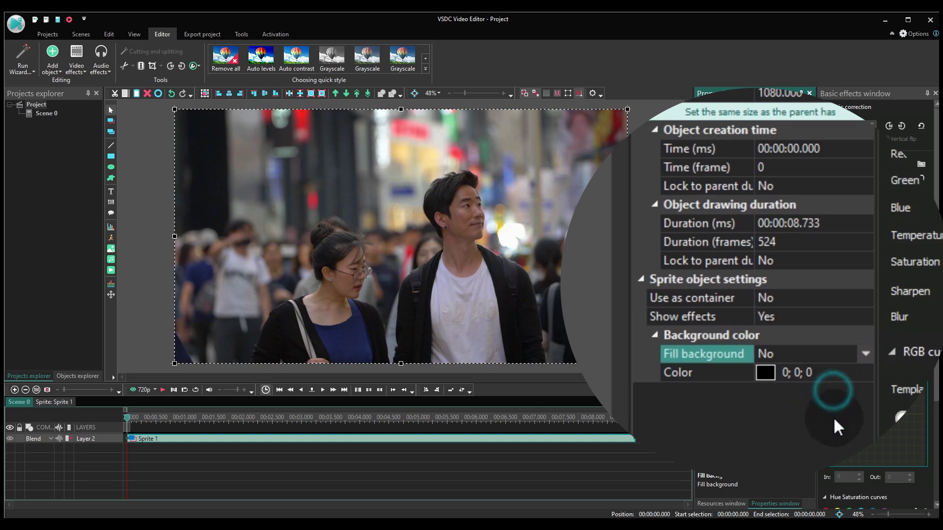
click(796, 353)
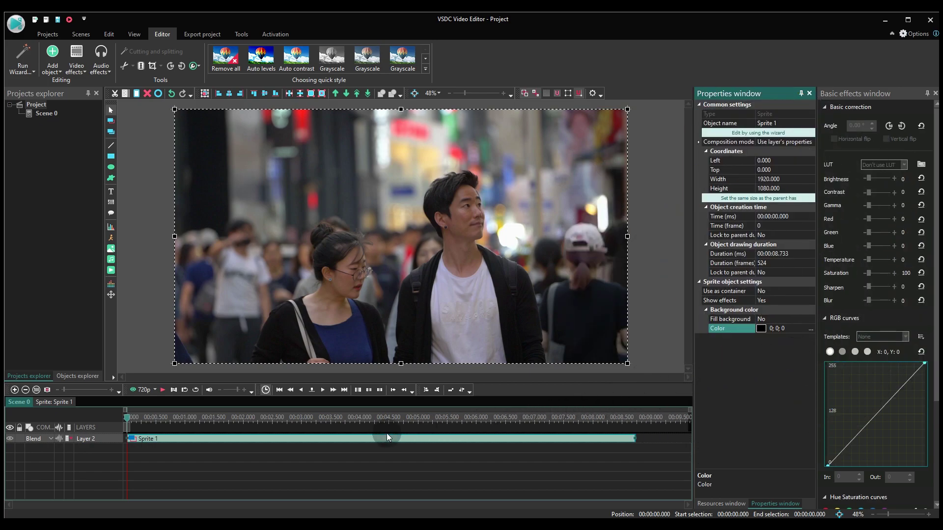
Step: Open Sprite 1 and create a movement map for the street video inside it
double_click(353, 439)
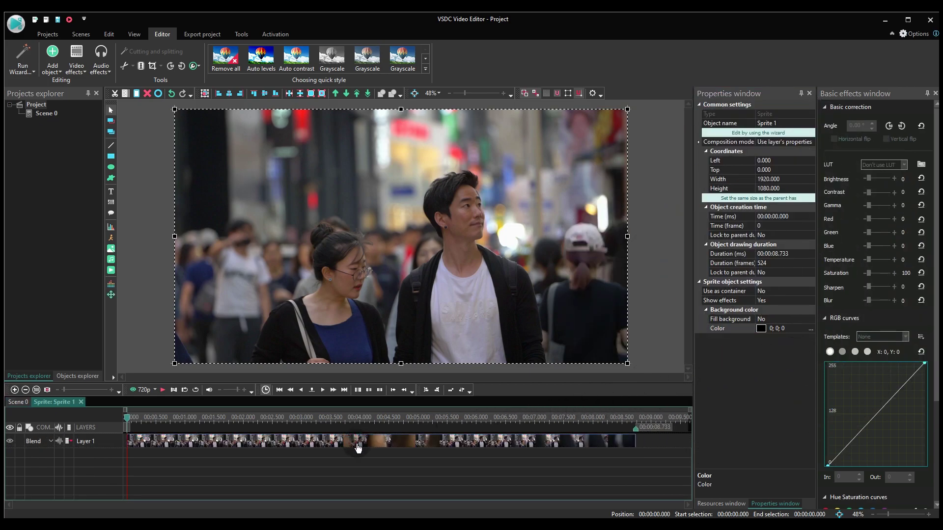
click(358, 444)
right_click(358, 445)
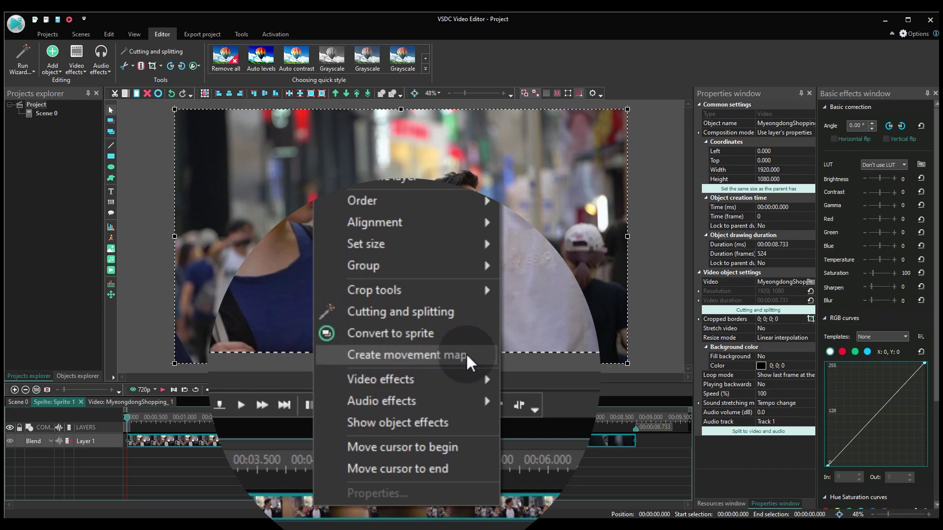
click(469, 355)
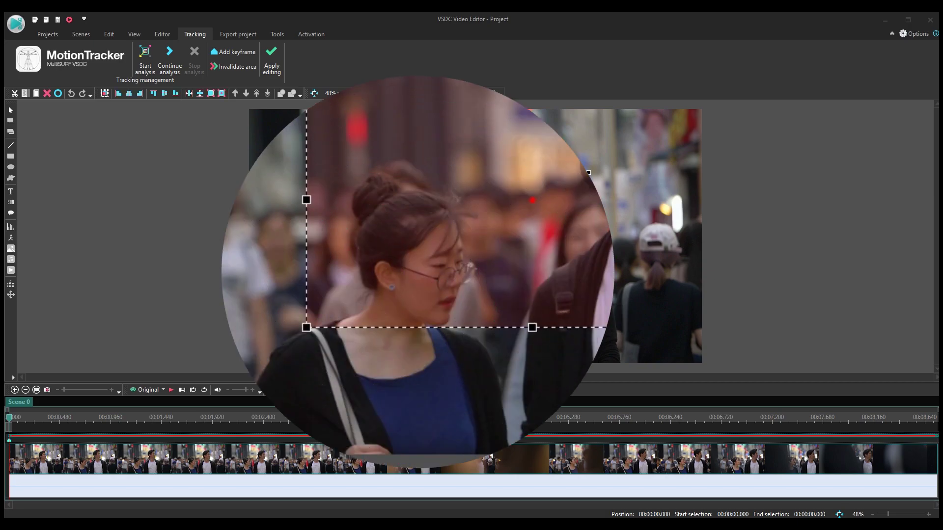
Step: Fit the tracking rectangle to the woman's face, run the analysis, and apply the result
drag(532, 200, 572, 294)
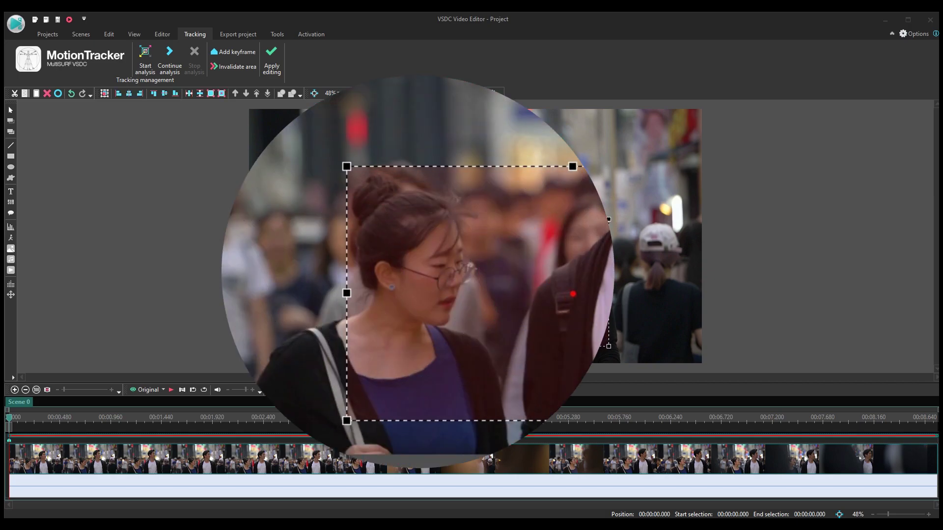
drag(603, 349, 448, 304)
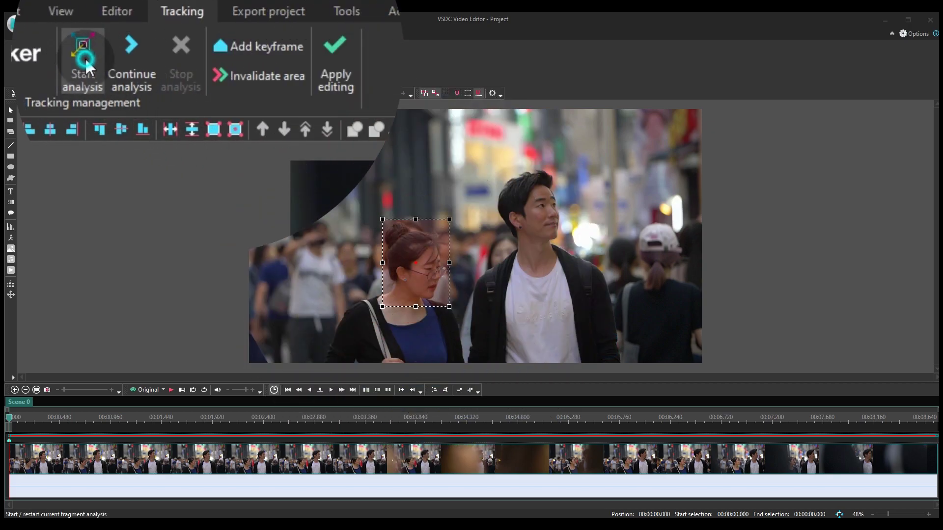
click(146, 58)
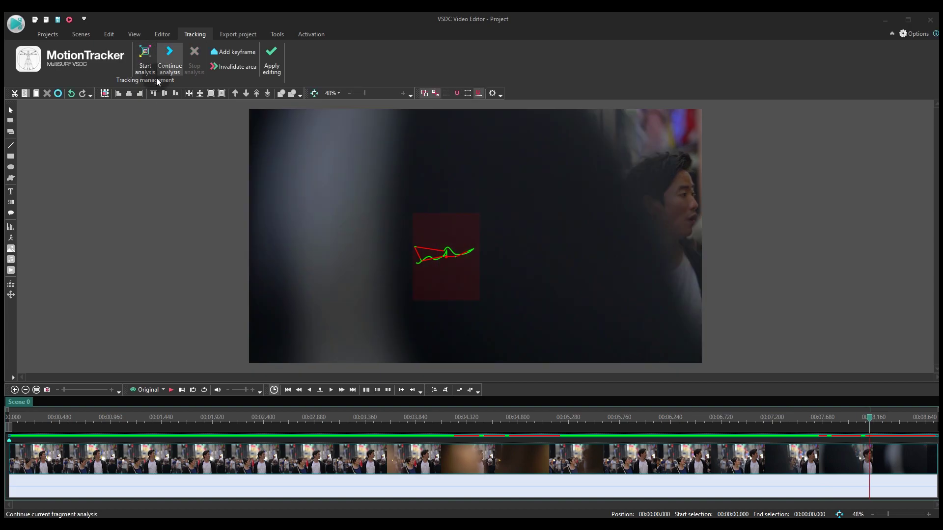
click(159, 114)
click(408, 417)
click(370, 267)
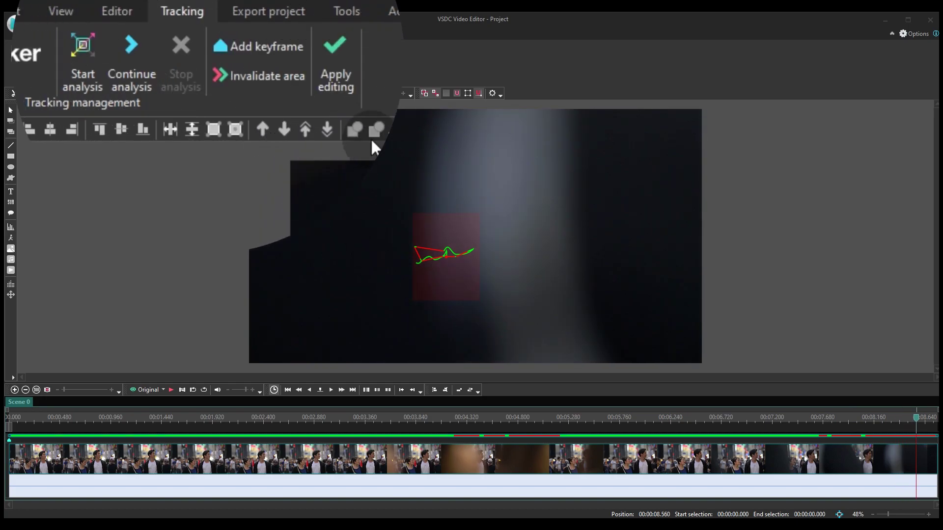
click(336, 73)
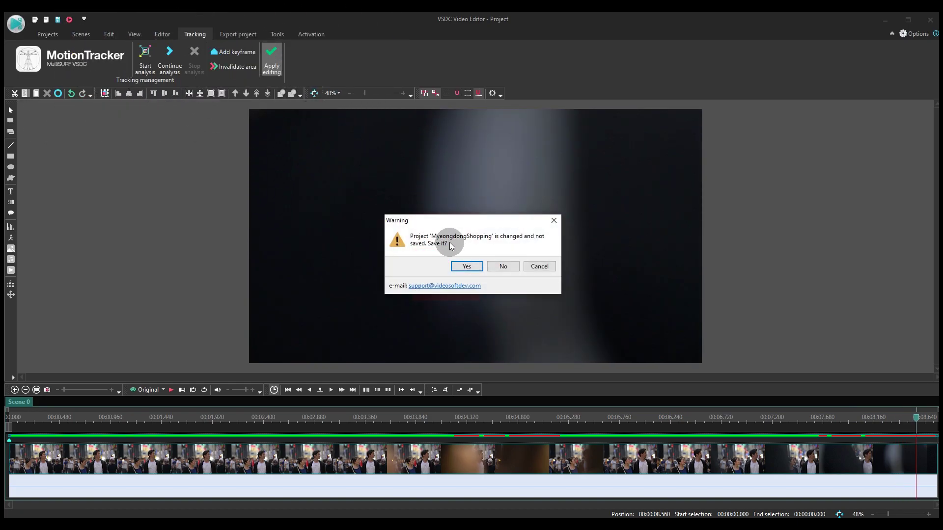
Step: Save the project, reopen Sprite 1 and add a Gaussian blur effect with default placement
click(464, 266)
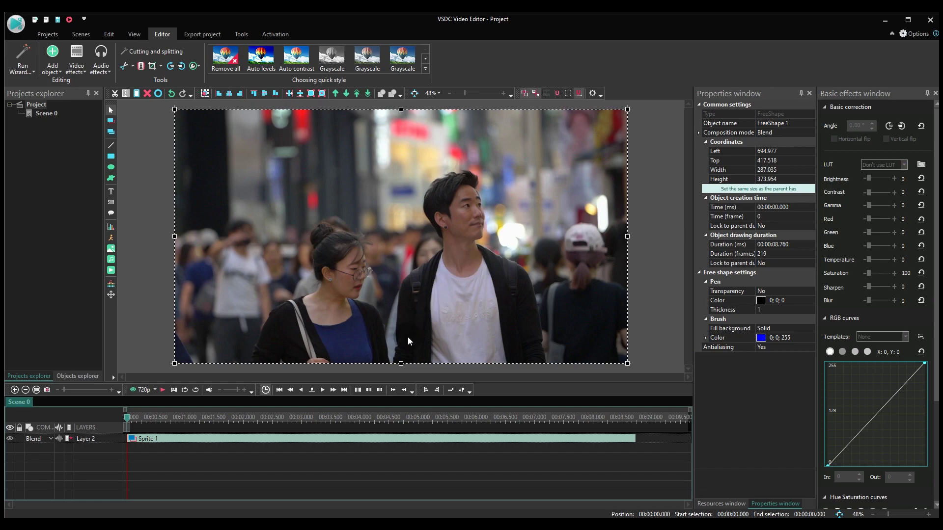
double_click(343, 439)
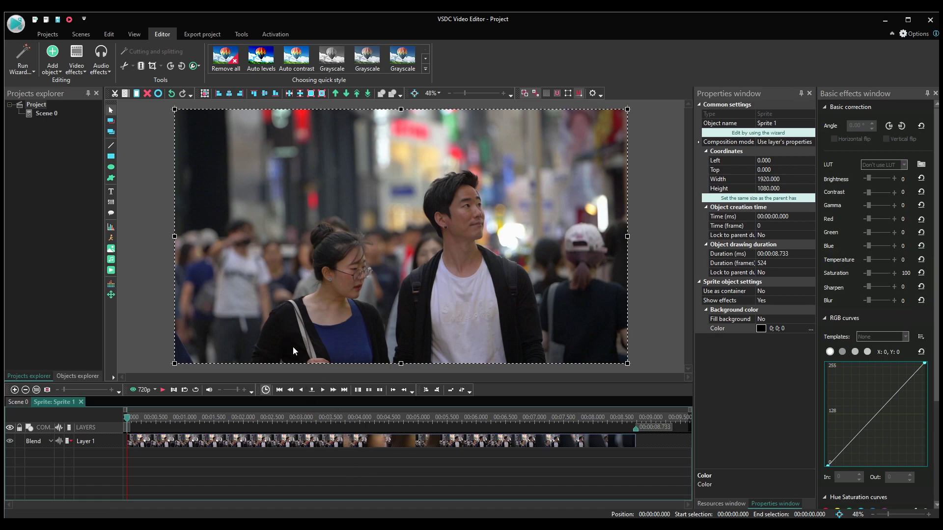
click(78, 65)
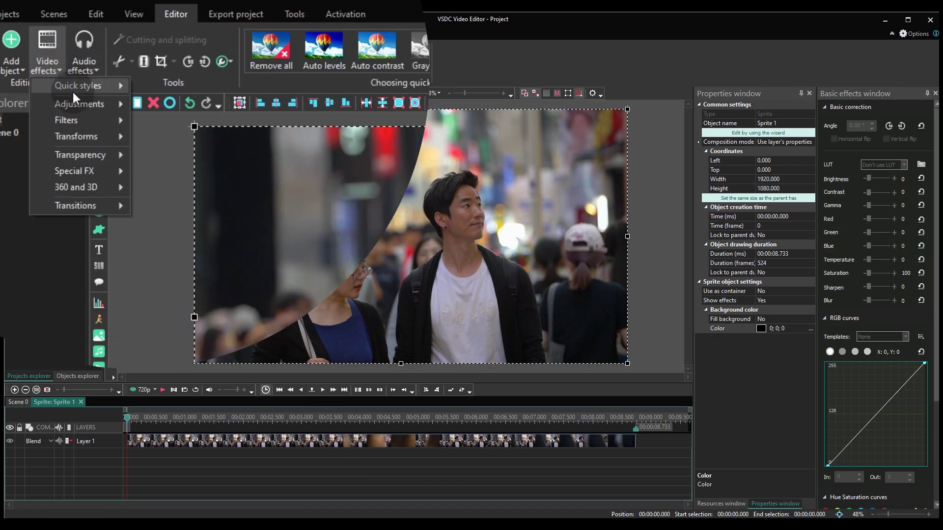
mouse_move(79, 120)
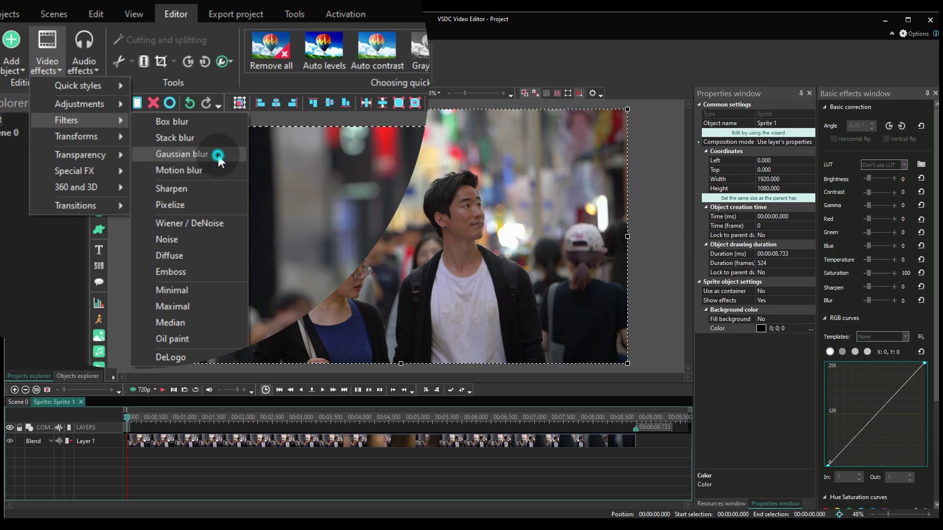
click(218, 156)
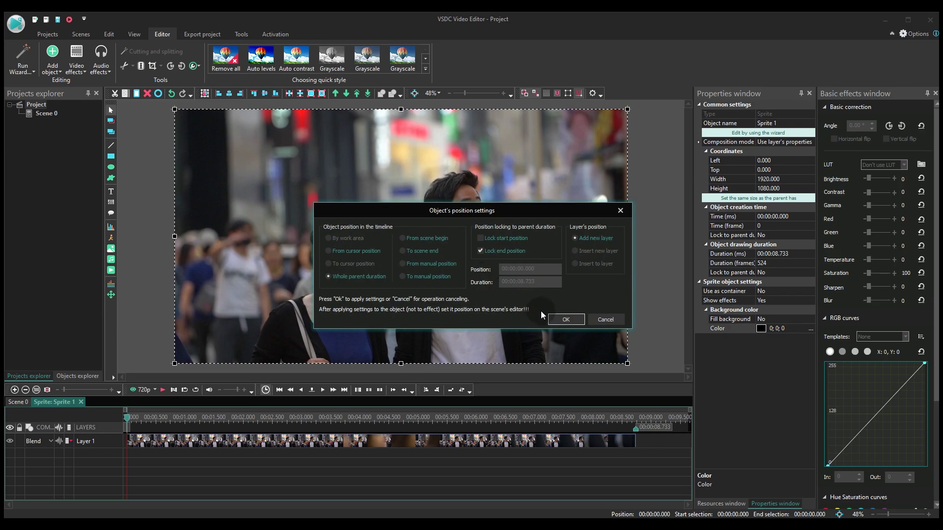
click(554, 318)
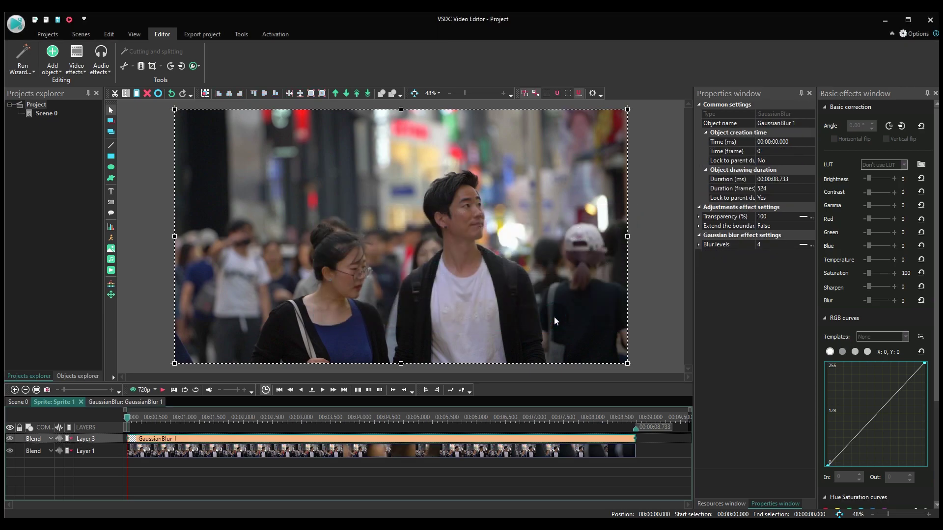
Step: Raise the GaussianBlur 1 blur level to 20 and open the effect's own timeline
click(741, 244)
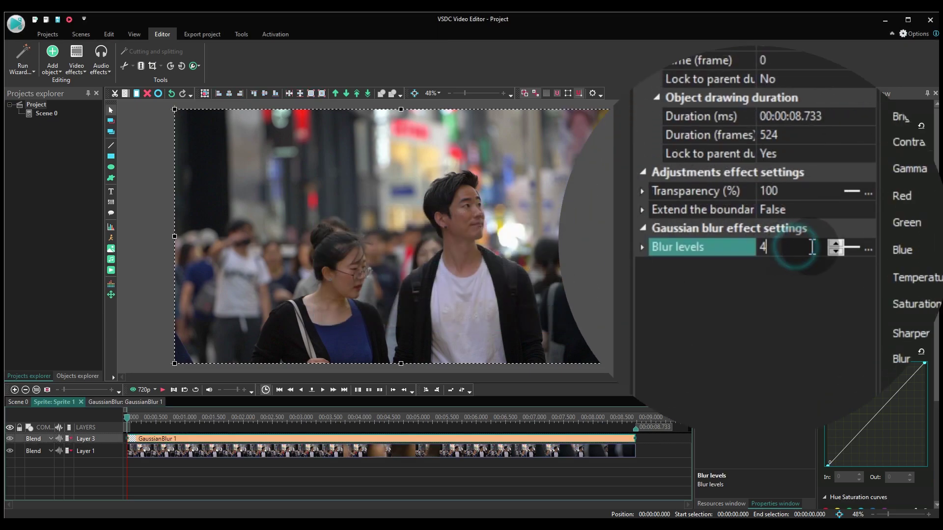
text(20)
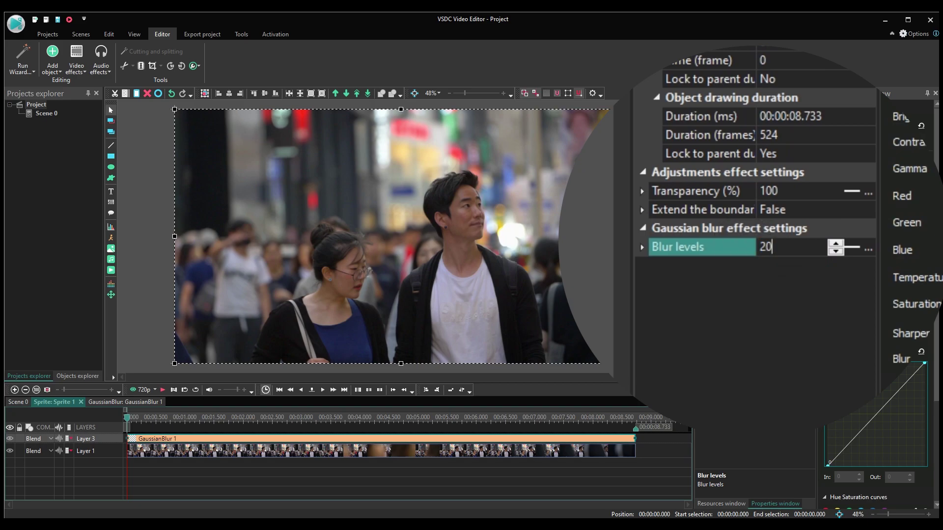
key(Return)
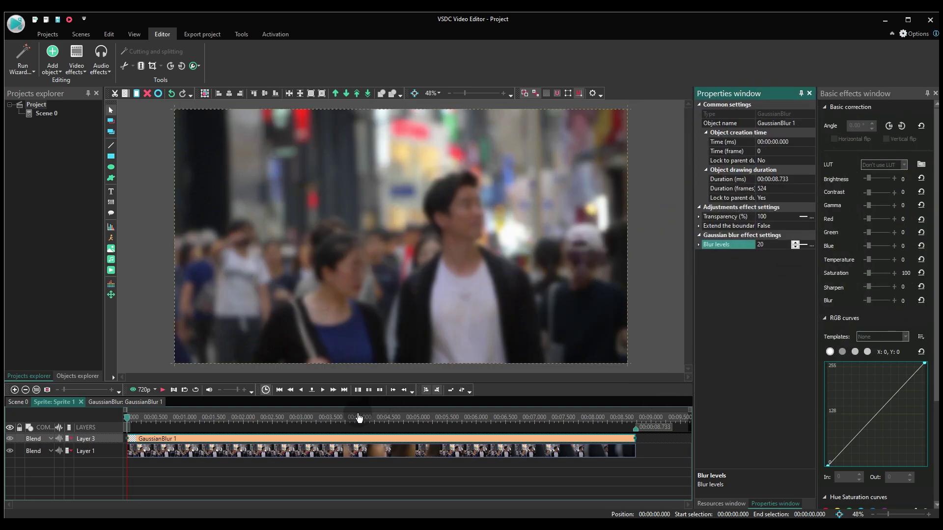
double_click(305, 439)
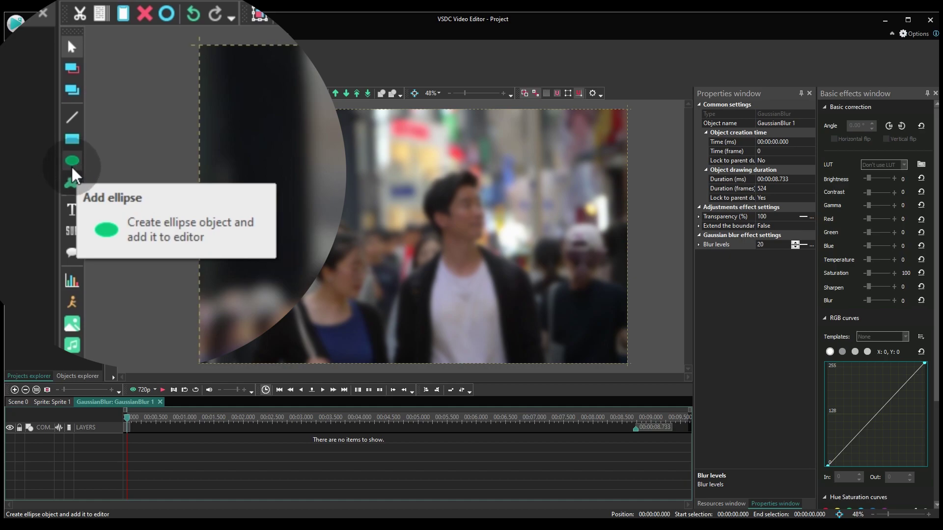
Step: Draw a 440×440 ellipse over the woman's face inside the blur effect
click(71, 164)
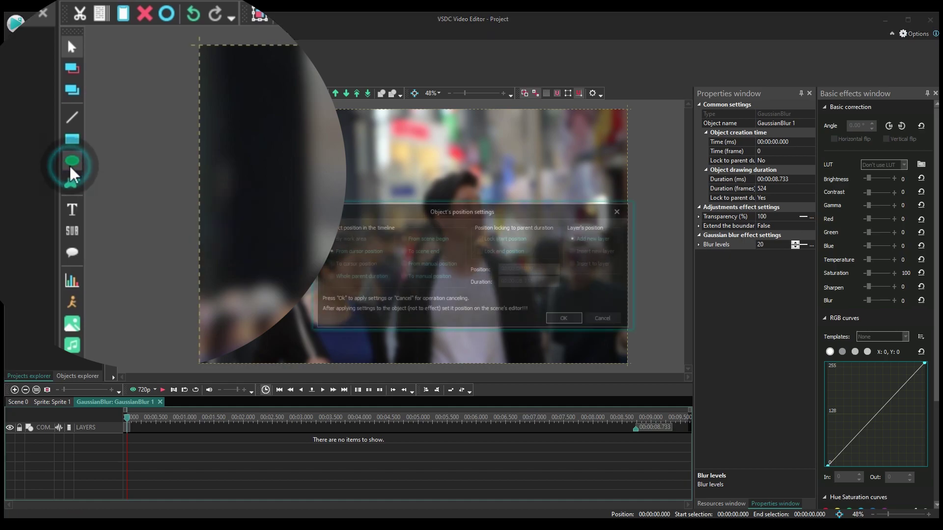
click(566, 320)
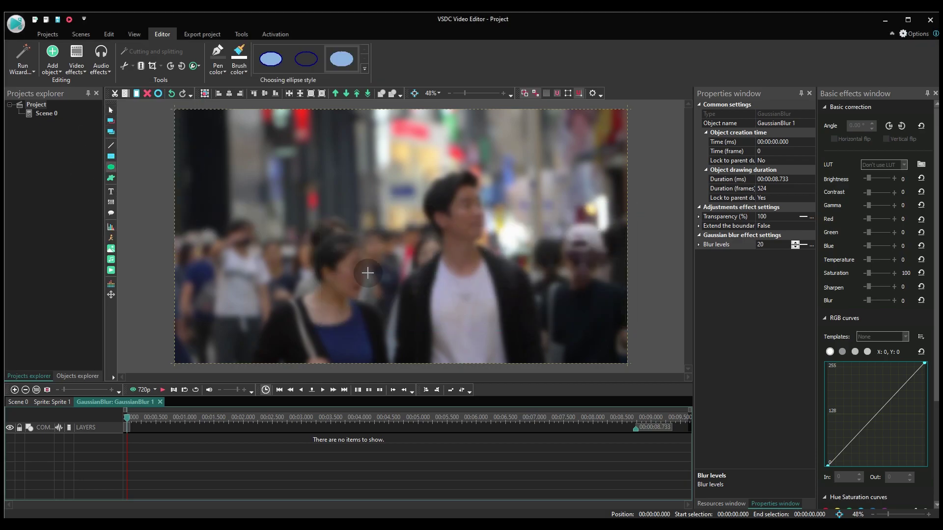
drag(293, 216, 374, 280)
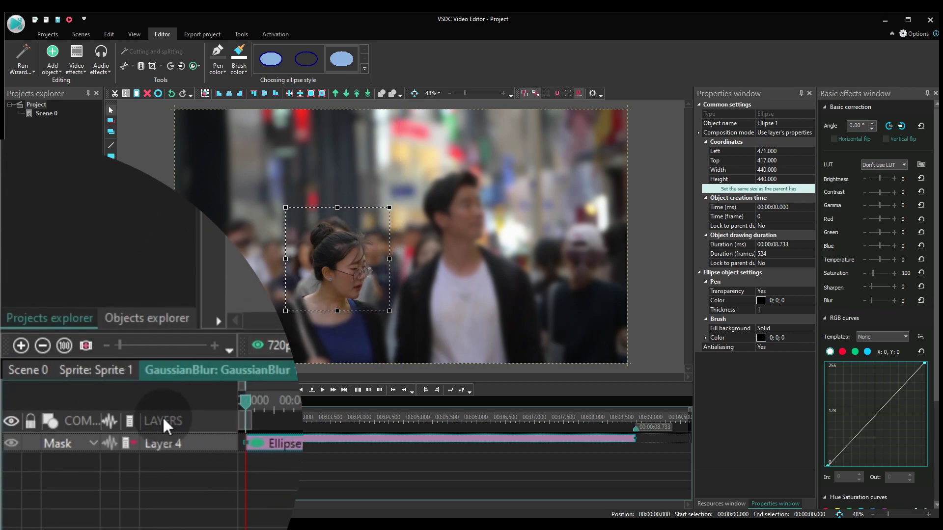
click(90, 443)
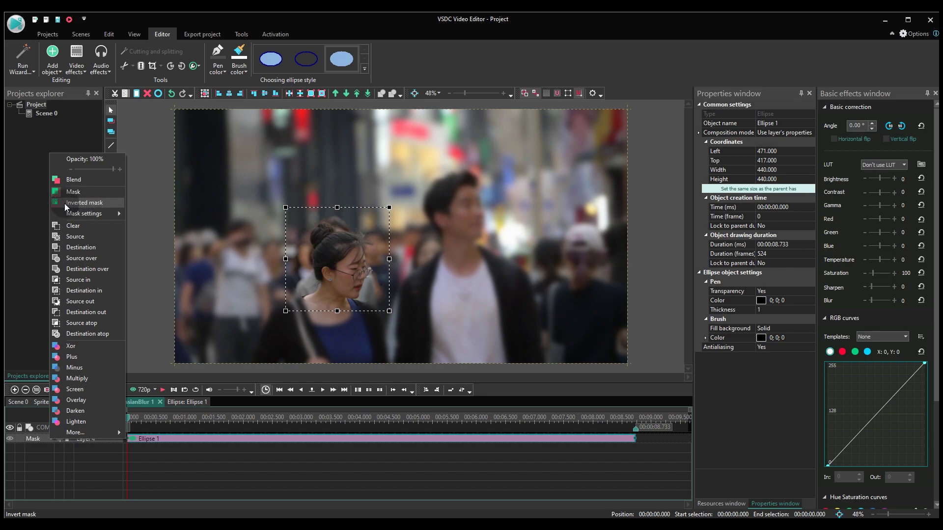
Step: Set the ellipse layer to Inverted mask and open Ellipse 1's own timeline
click(97, 205)
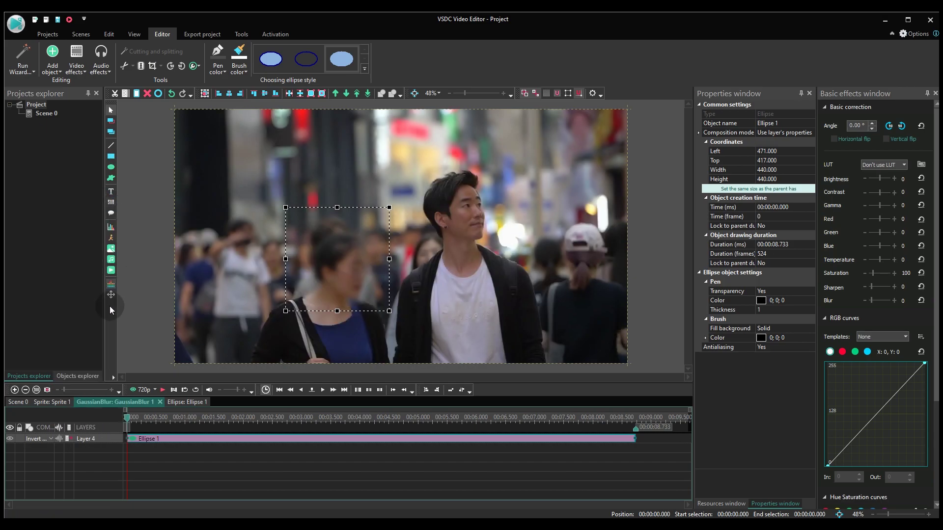
click(345, 269)
click(189, 440)
double_click(189, 440)
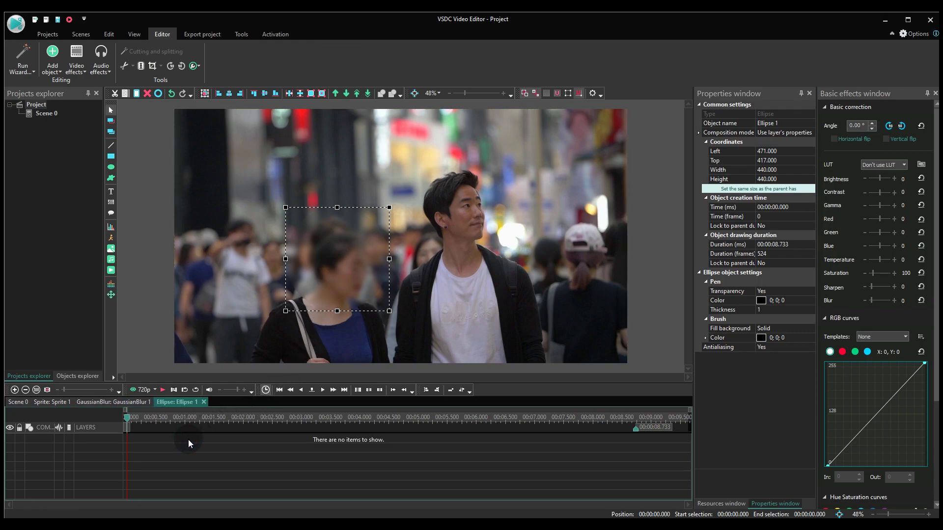
Step: Add a movement map to Ellipse 1 using the MyeongdongShopping tracking resource
click(60, 70)
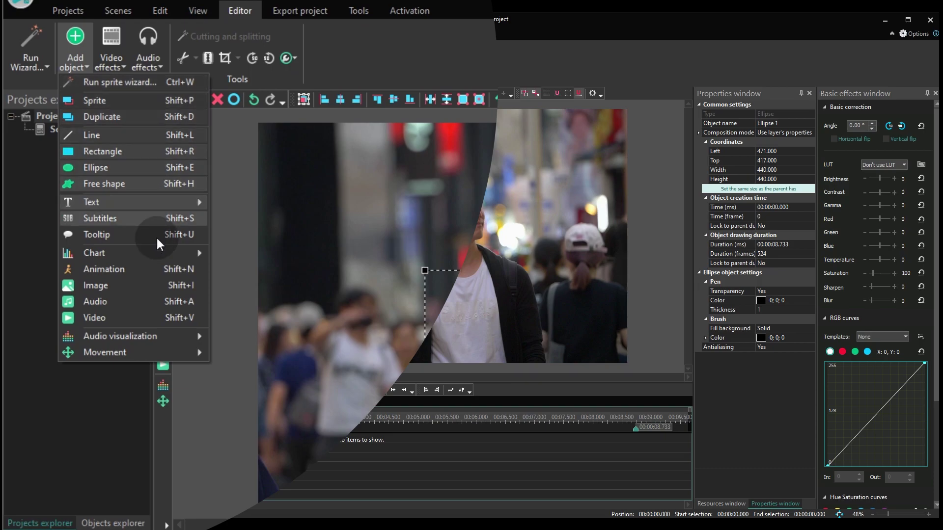
mouse_move(159, 349)
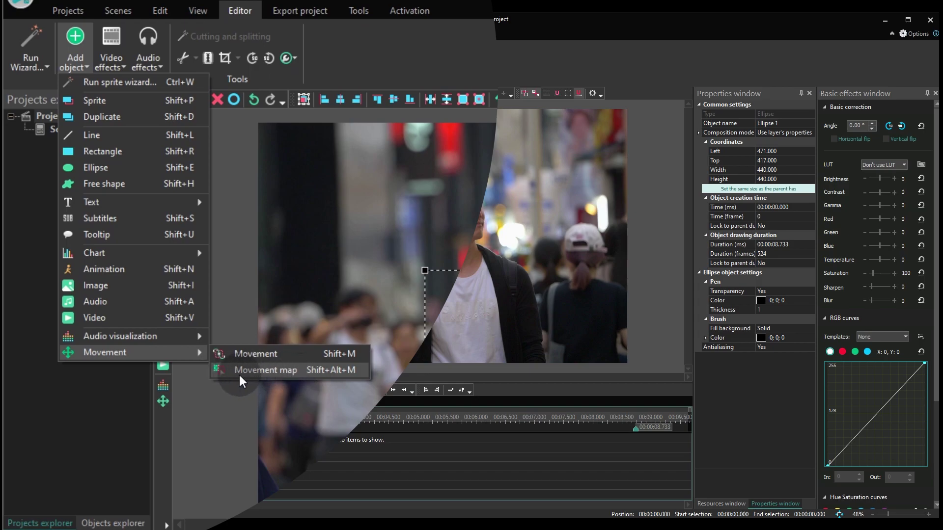
click(295, 371)
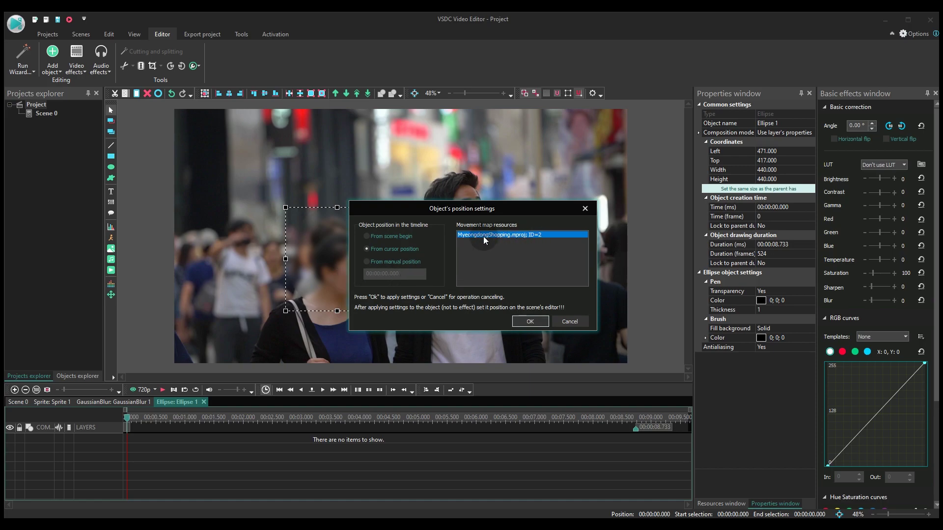
click(470, 233)
click(529, 322)
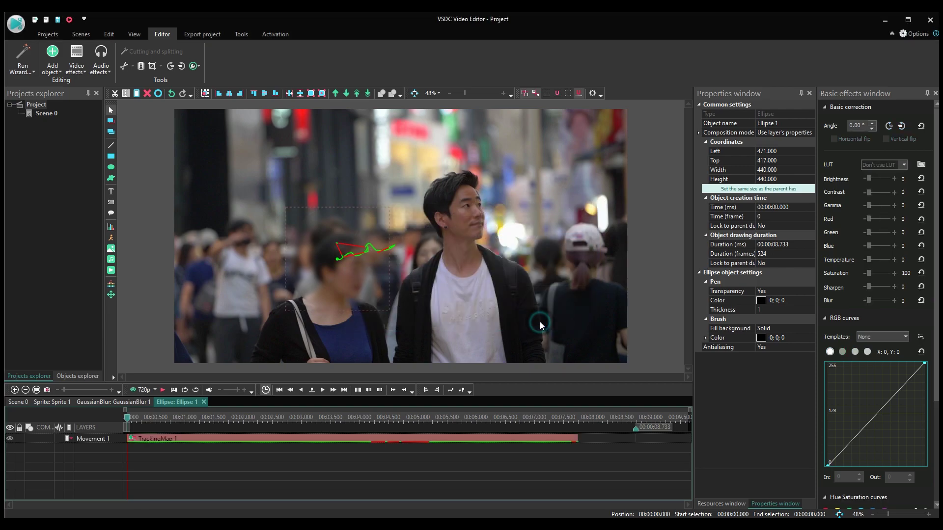
Step: Return to the Scene 0 timeline and play back the face-blurred video
click(18, 401)
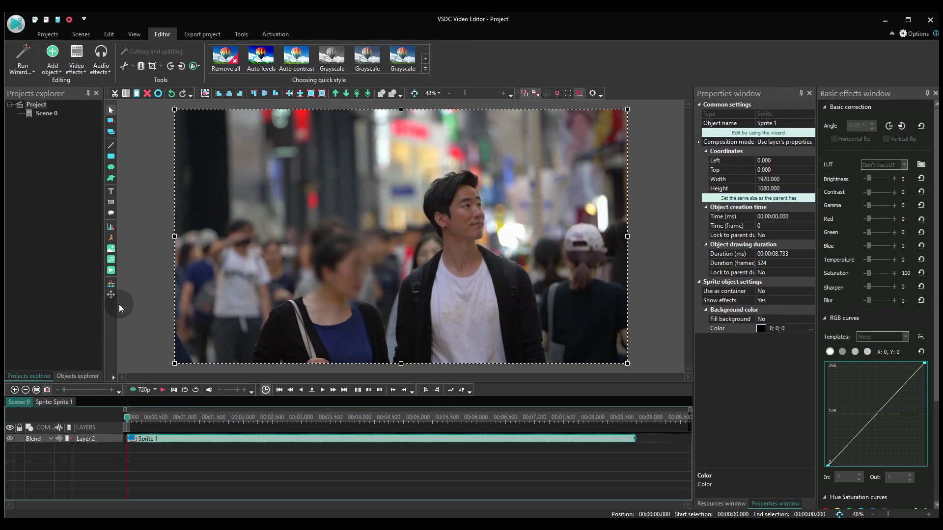
click(134, 337)
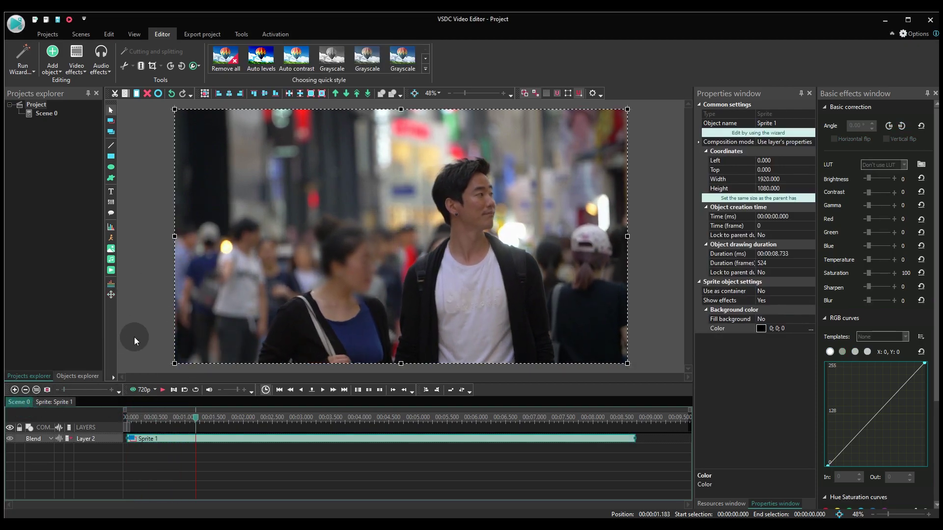